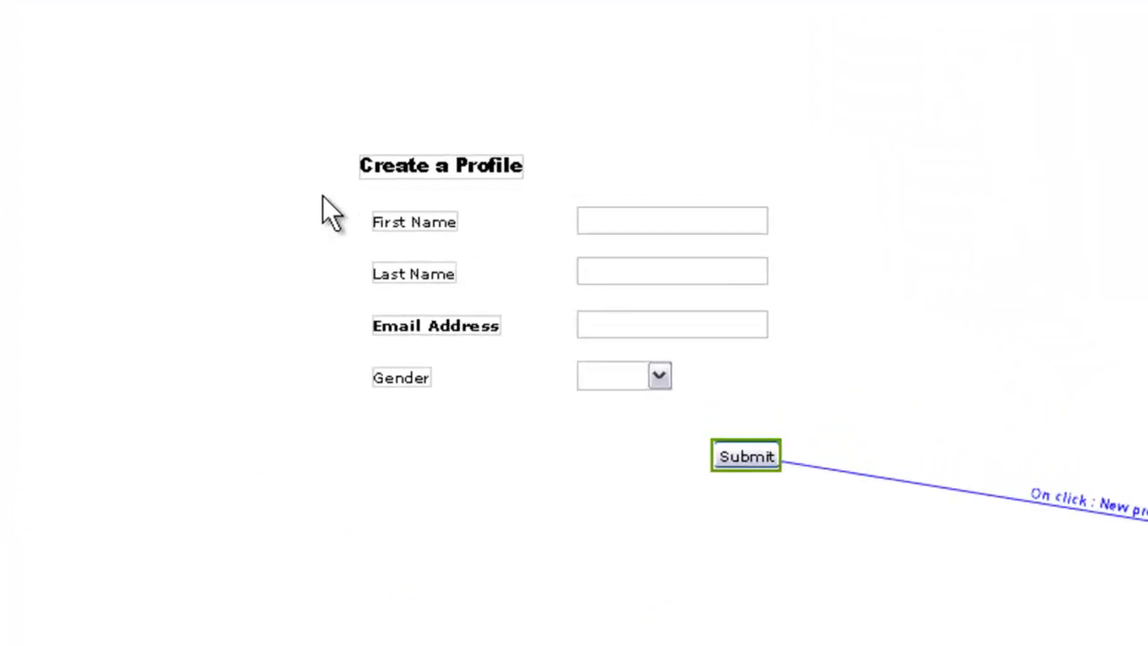
Wrap all the profile labels and fields in a new form.
drag(322, 195, 838, 535)
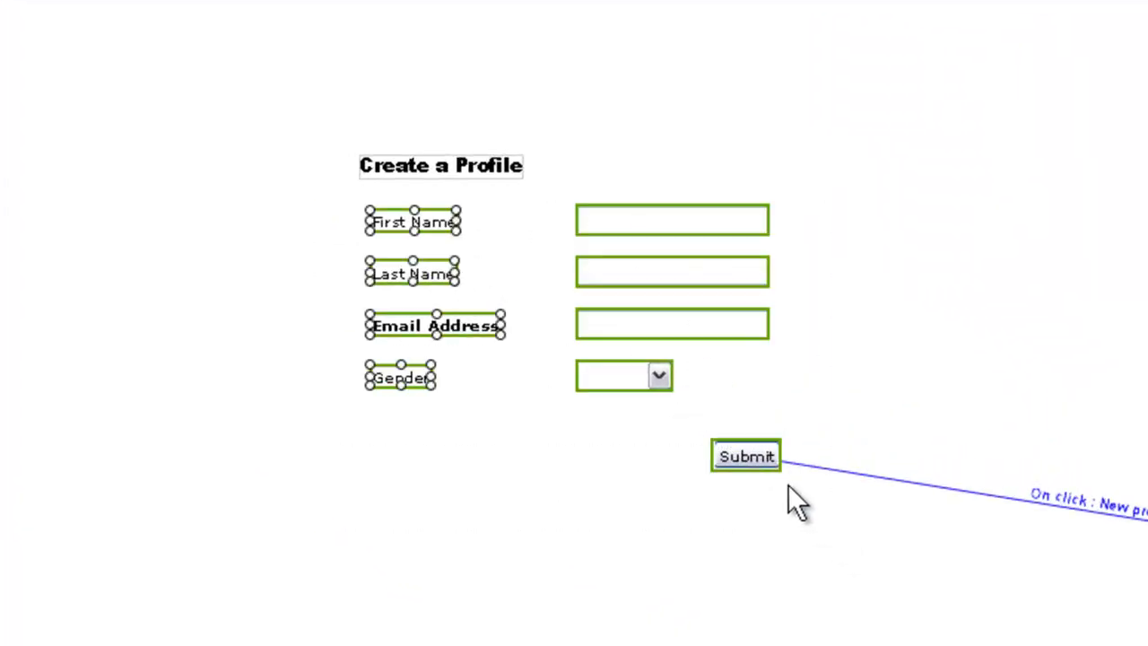
right_click(761, 461)
mouse_move(812, 537)
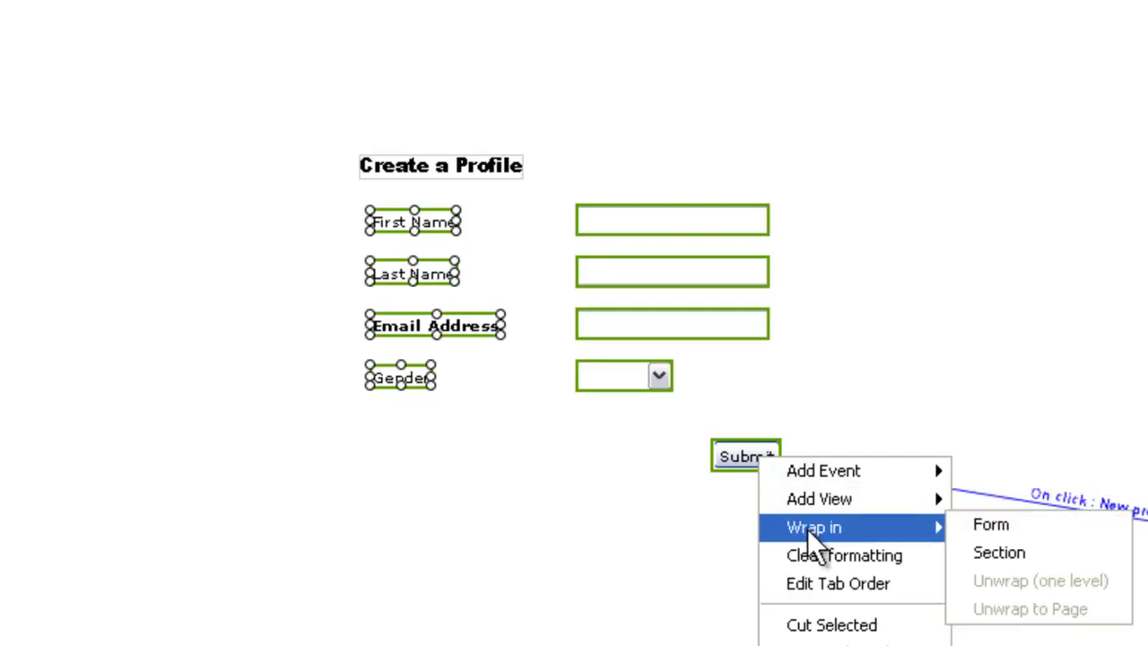
click(968, 529)
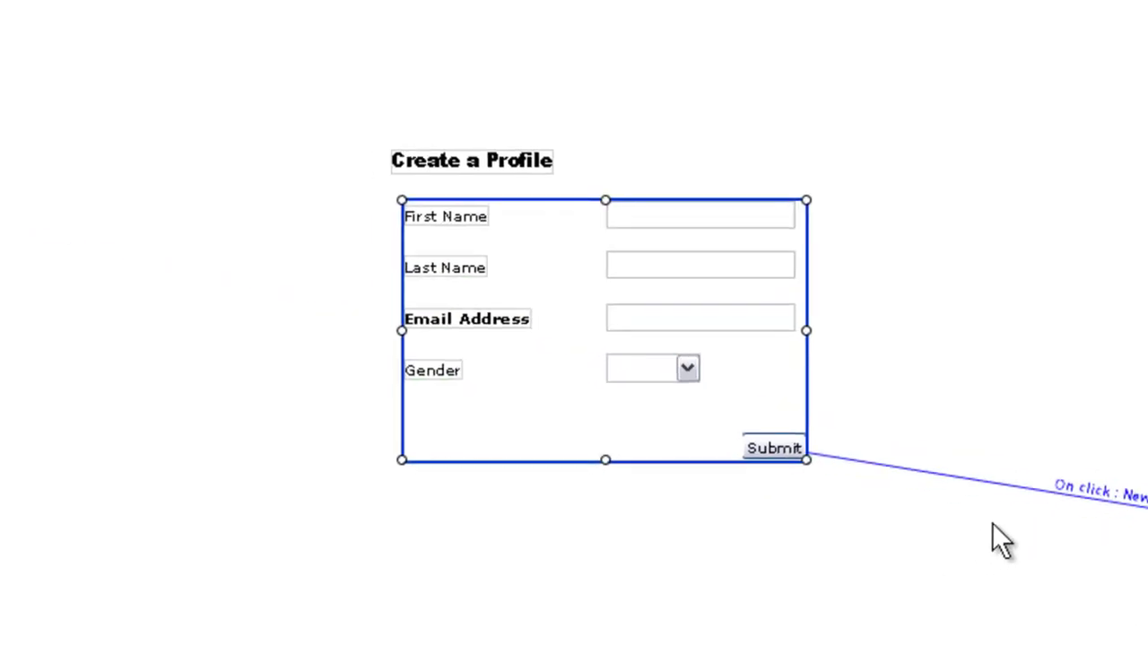
Name the form 'Create Profile Form' and set Horizontal and Vertical Scroll to No.
click(144, 228)
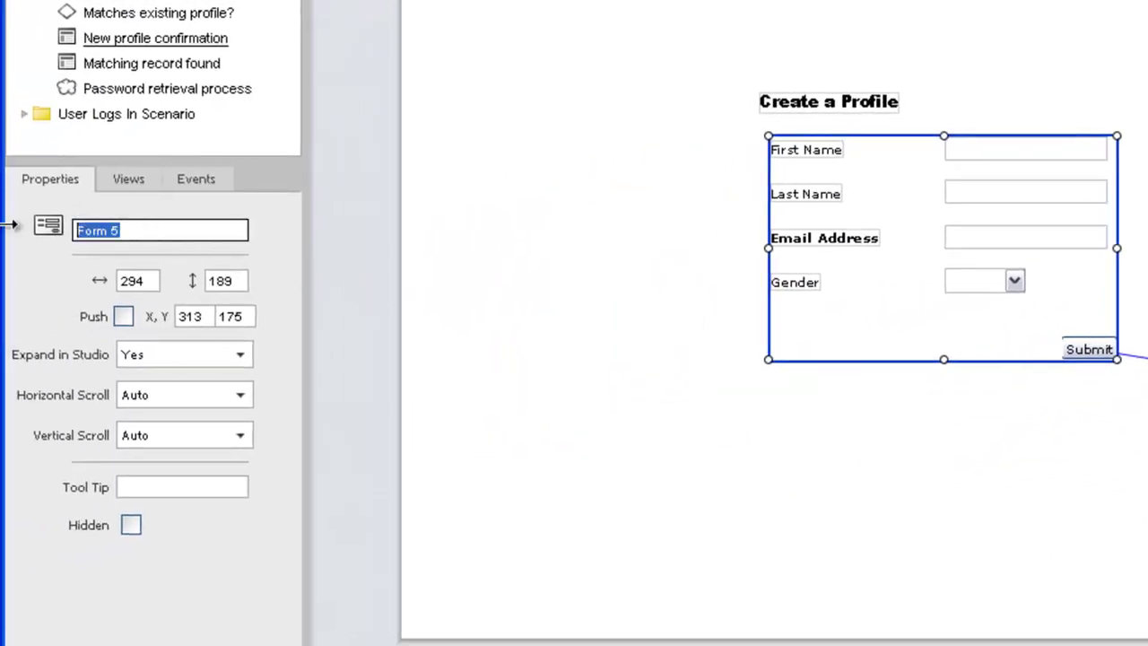
text(Create Profile F)
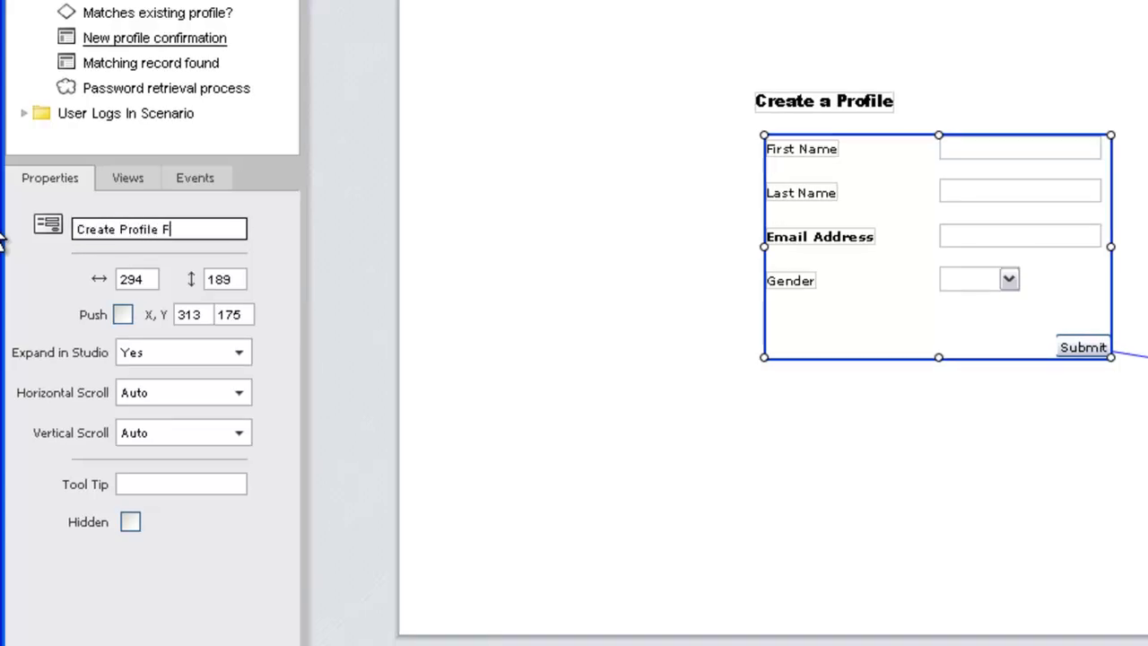
text(orm)
key(Tab)
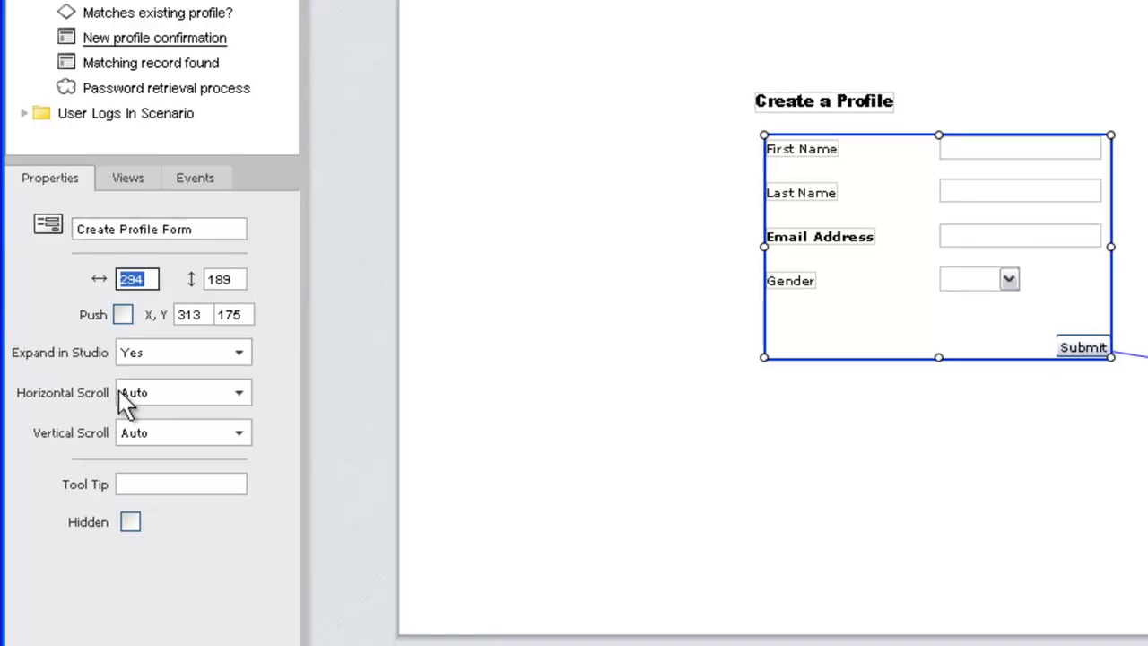
click(126, 402)
click(130, 417)
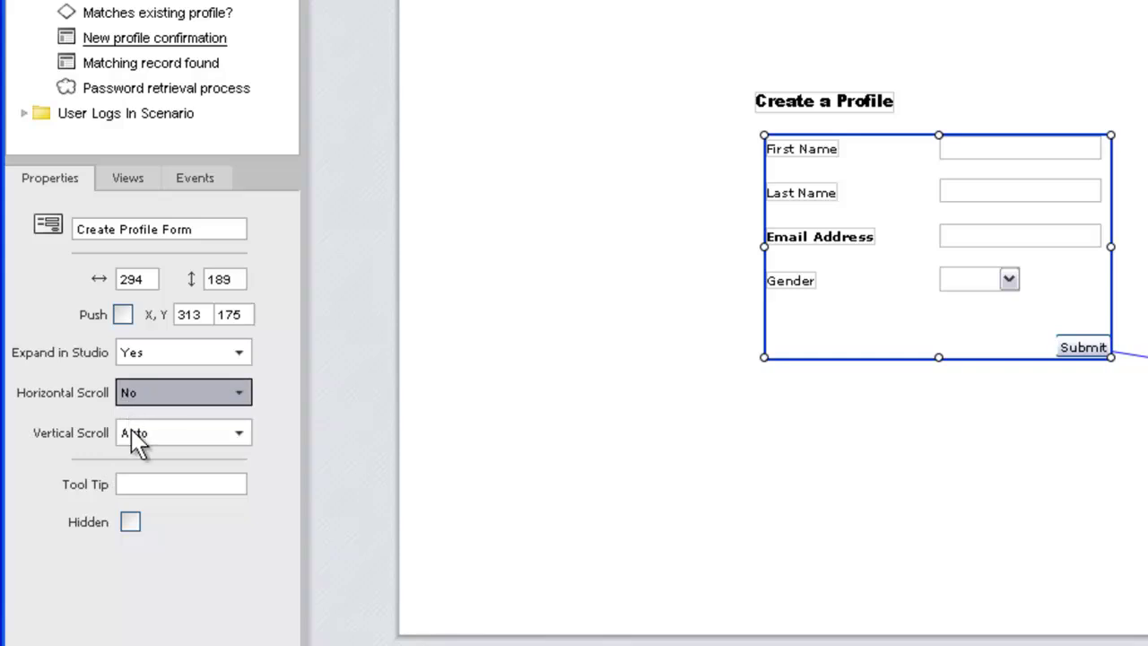
click(134, 439)
click(131, 450)
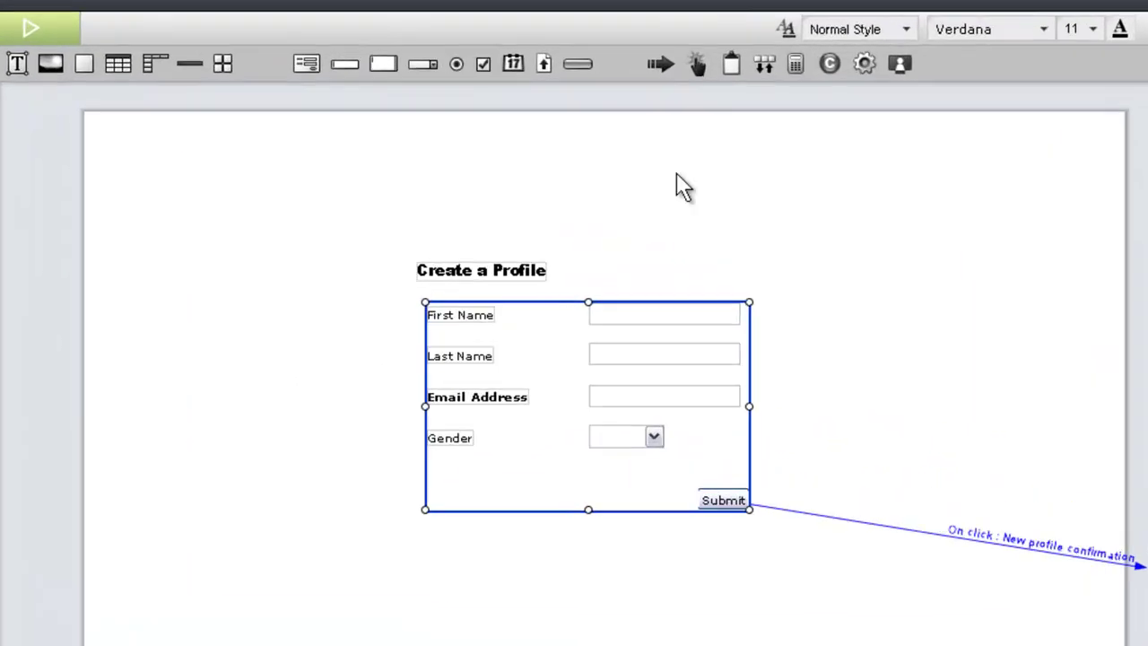
Place a Clipboard beside the form and send the First Name field to it as 'First Name'.
drag(731, 63, 1147, 392)
drag(1040, 334, 1039, 330)
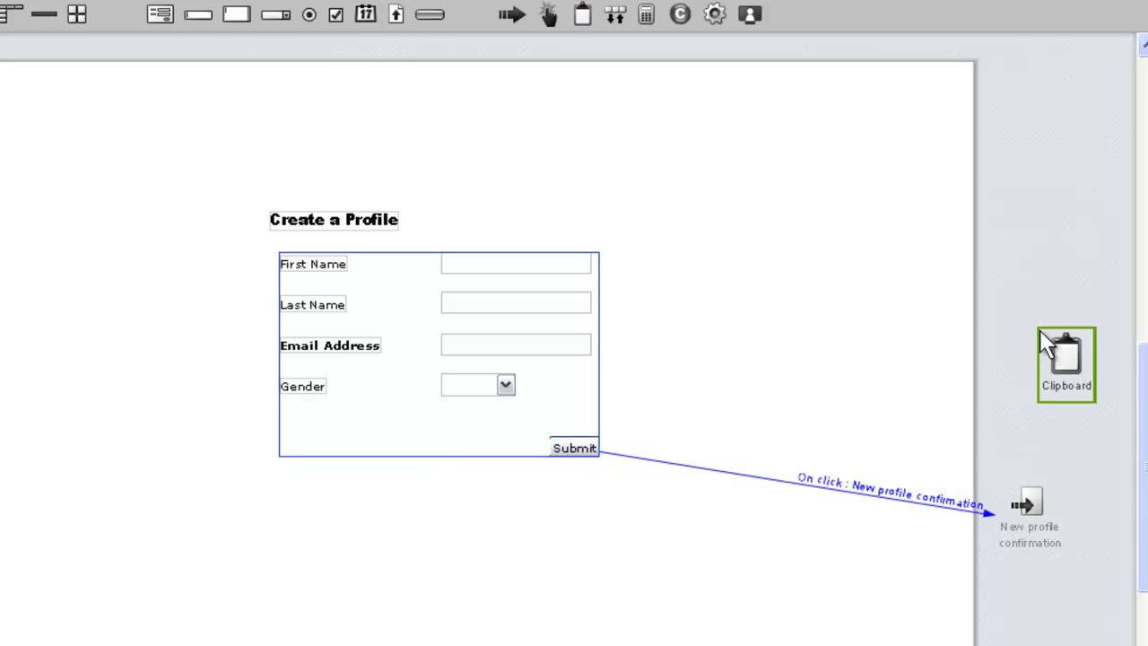
drag(569, 258, 1065, 352)
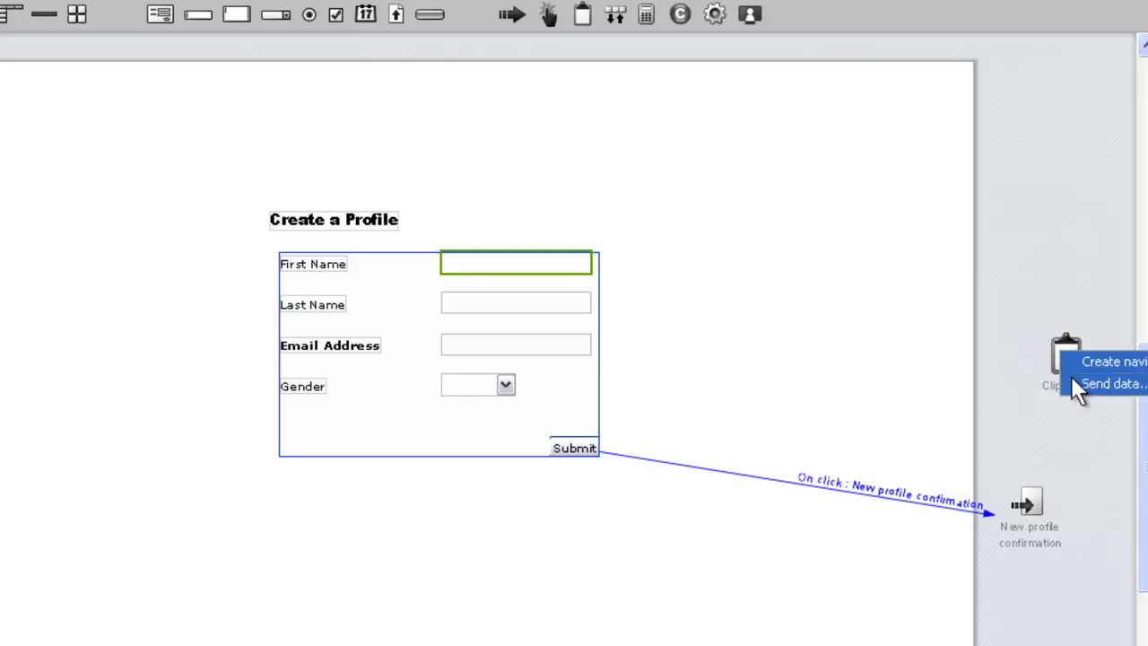
click(1085, 384)
text(F)
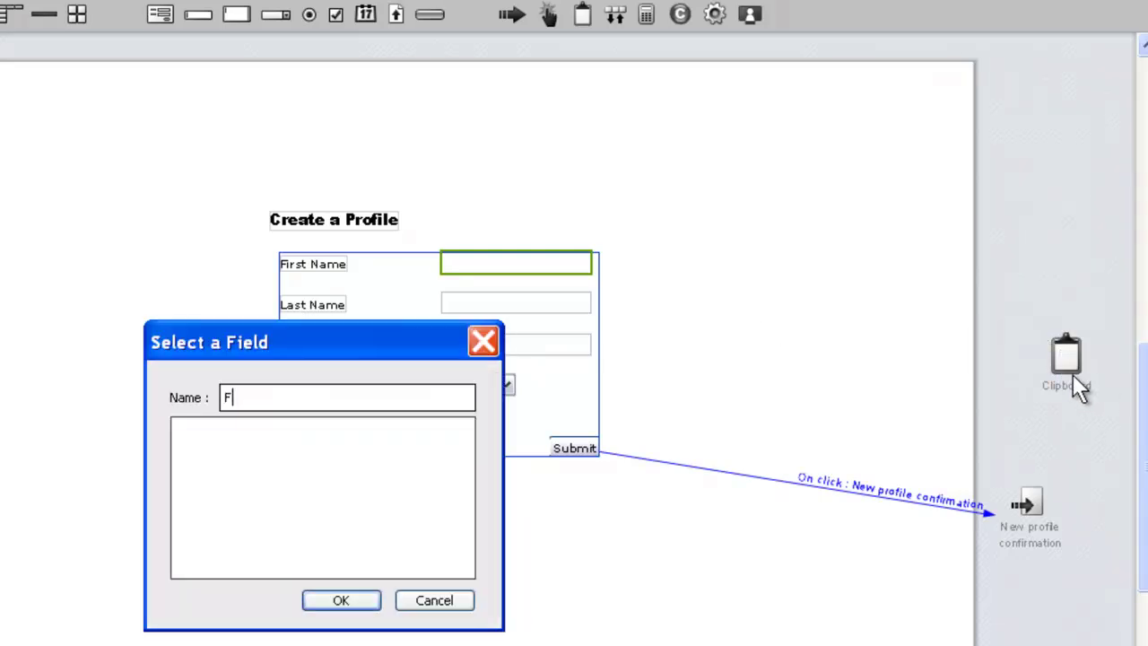
text(irst Name)
key(Return)
Send the Last Name and Email Address fields to the Clipboard as 'Last Name' and 'Email'.
drag(515, 302, 1051, 352)
click(1052, 381)
text(L)
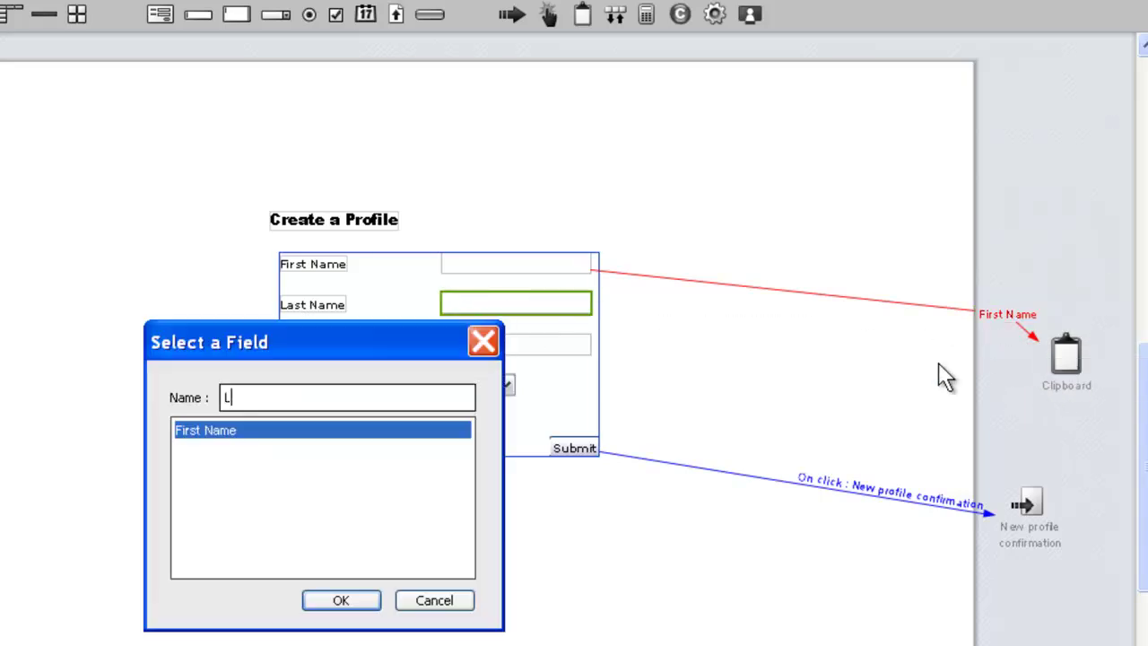
text(ast Name)
key(Return)
drag(516, 344, 1063, 356)
click(1073, 383)
text(Email)
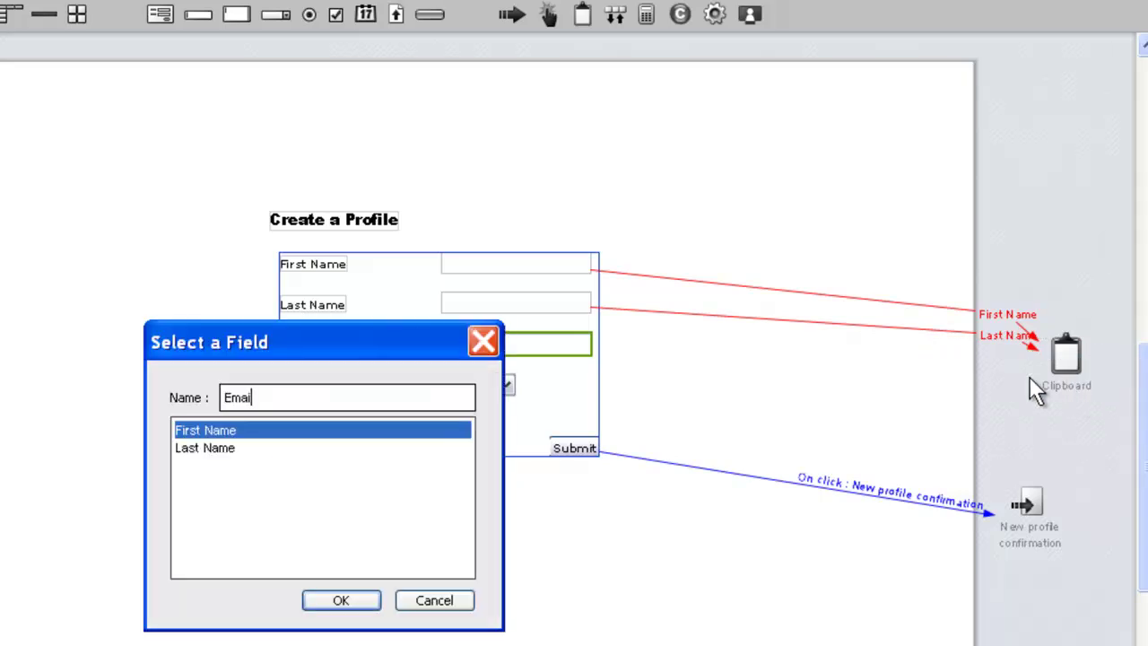
key(Return)
Send the Gender dropdown to the Clipboard as 'Gender'.
drag(511, 395, 1067, 369)
click(1074, 397)
text(Gender)
key(Return)
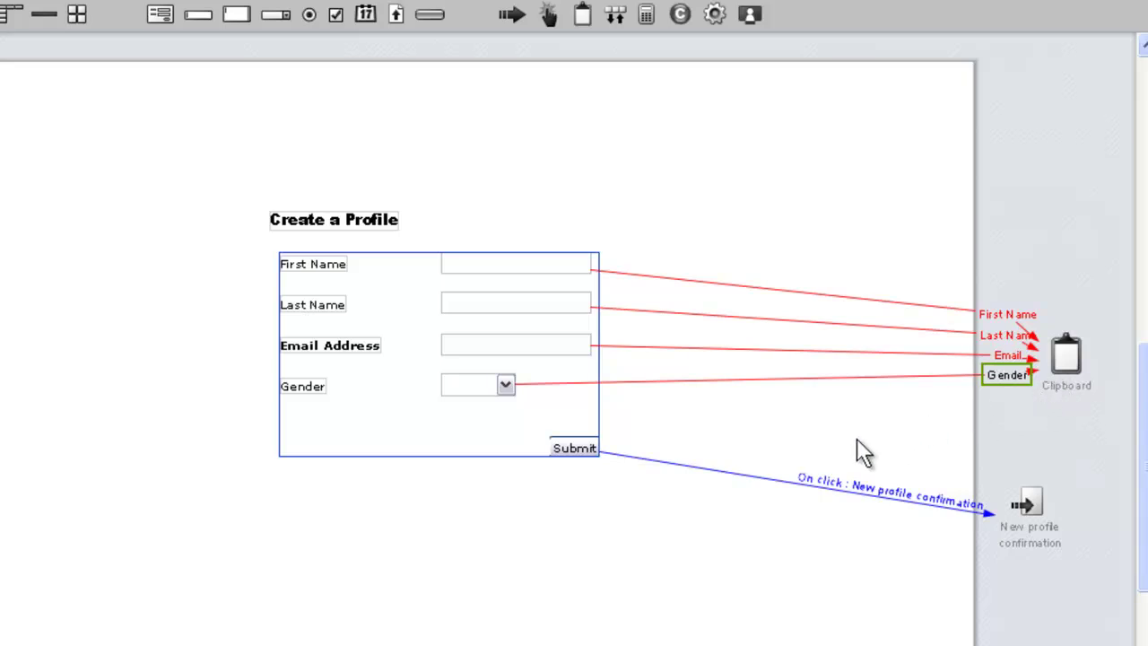
Insert a Submit form action on the Submit link ahead of the New profile confirmation navigation.
right_click(728, 473)
mouse_move(751, 505)
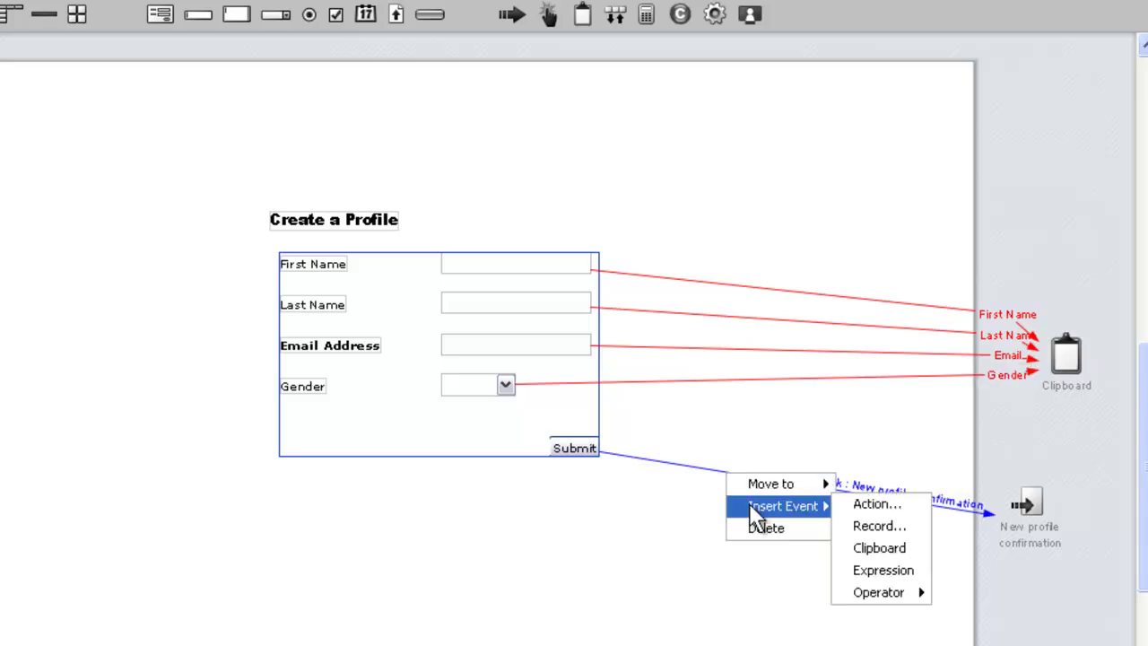
click(874, 504)
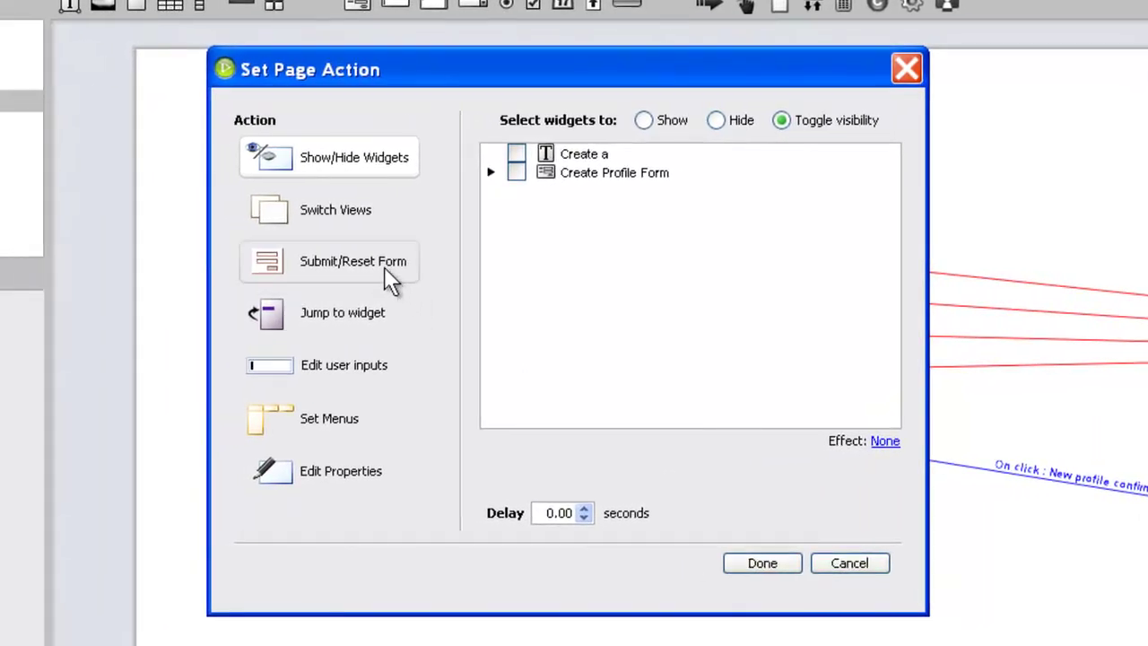
click(384, 266)
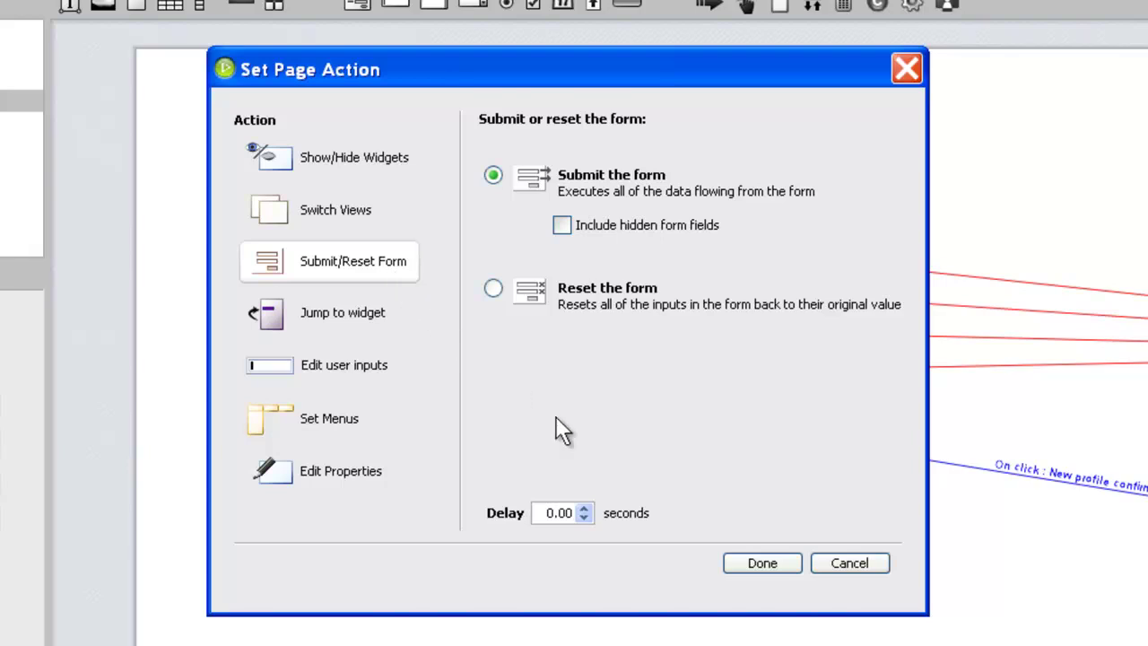
click(744, 556)
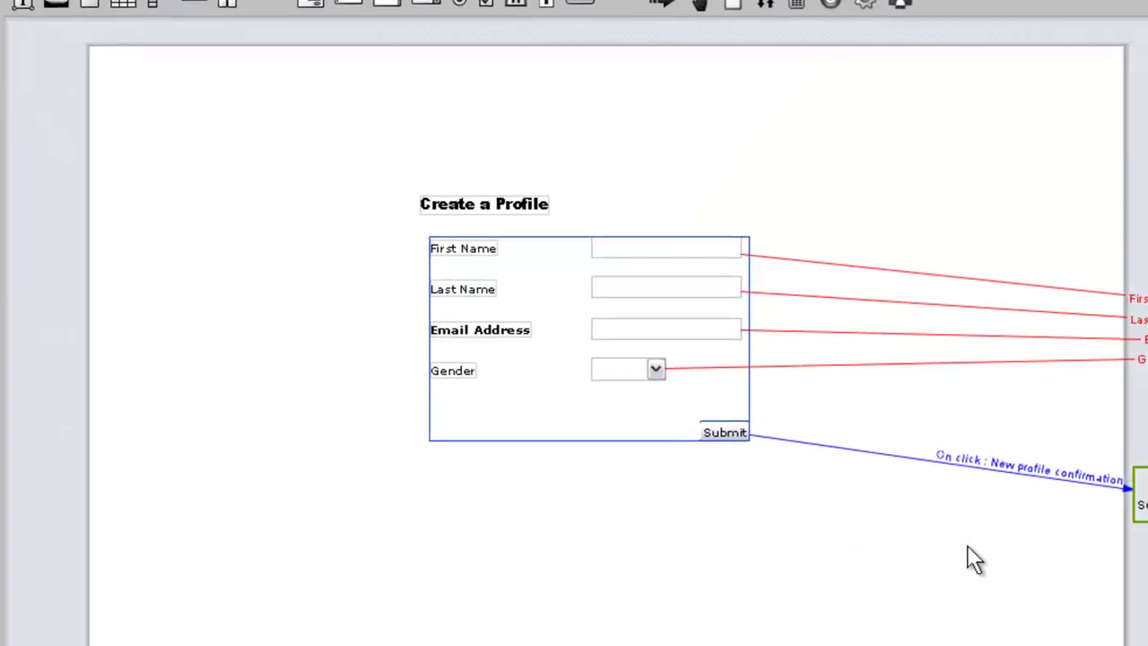
drag(1013, 480, 998, 403)
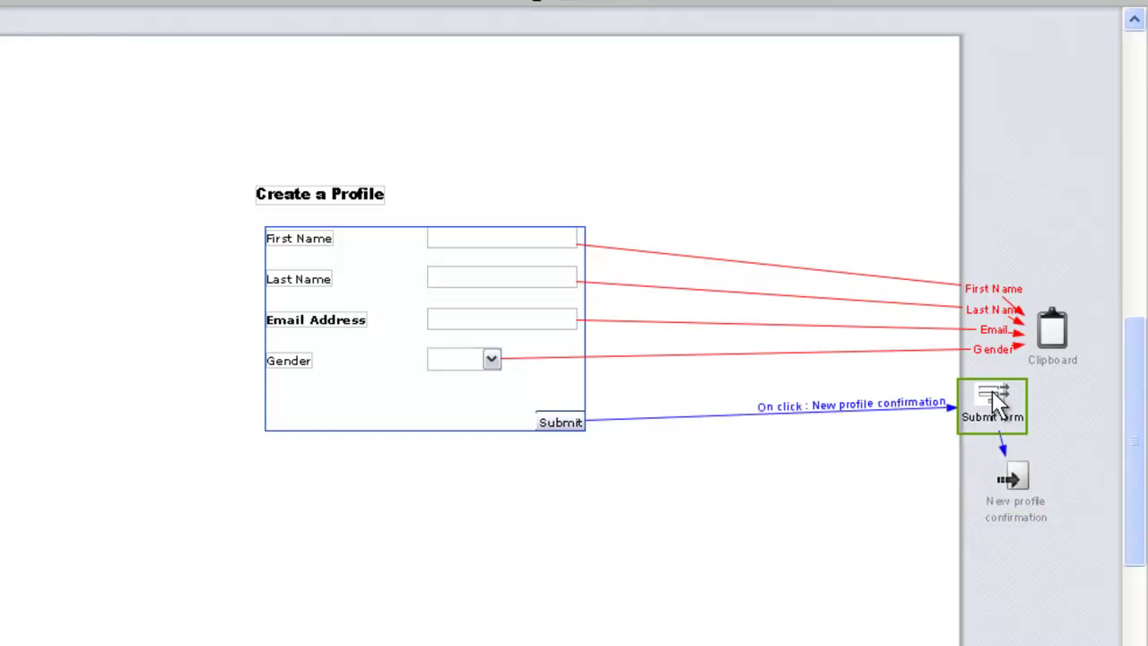
click(1002, 558)
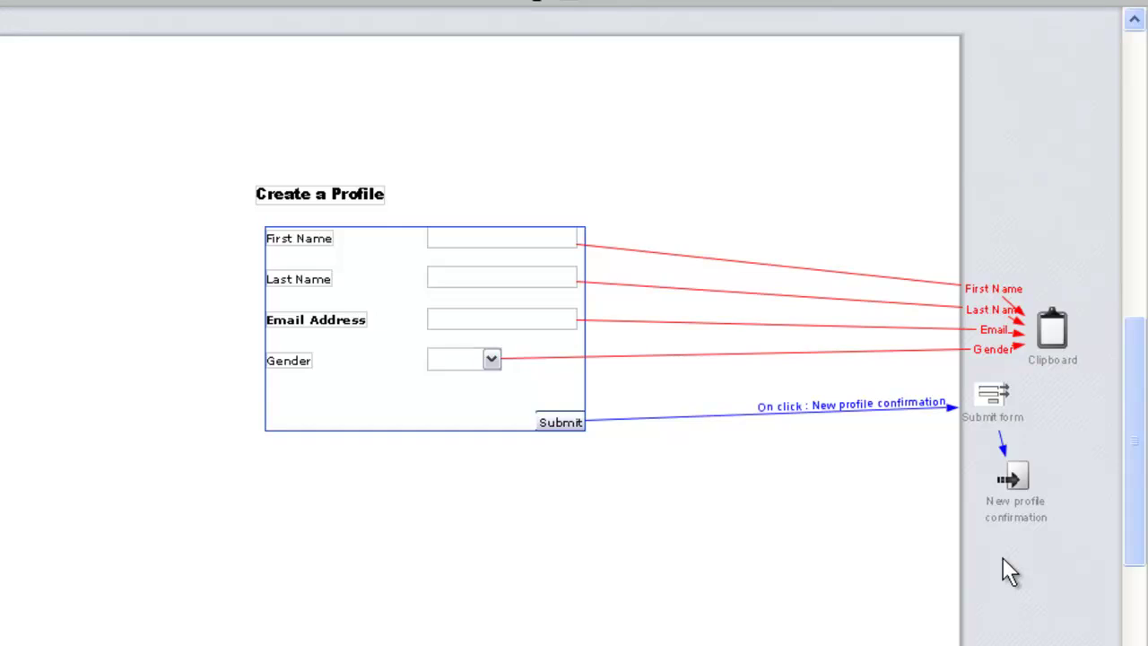
On the New profile confirmation page, add [FirstName], [lastName], [emailAddress] and [gender] on separate lines.
click(1006, 487)
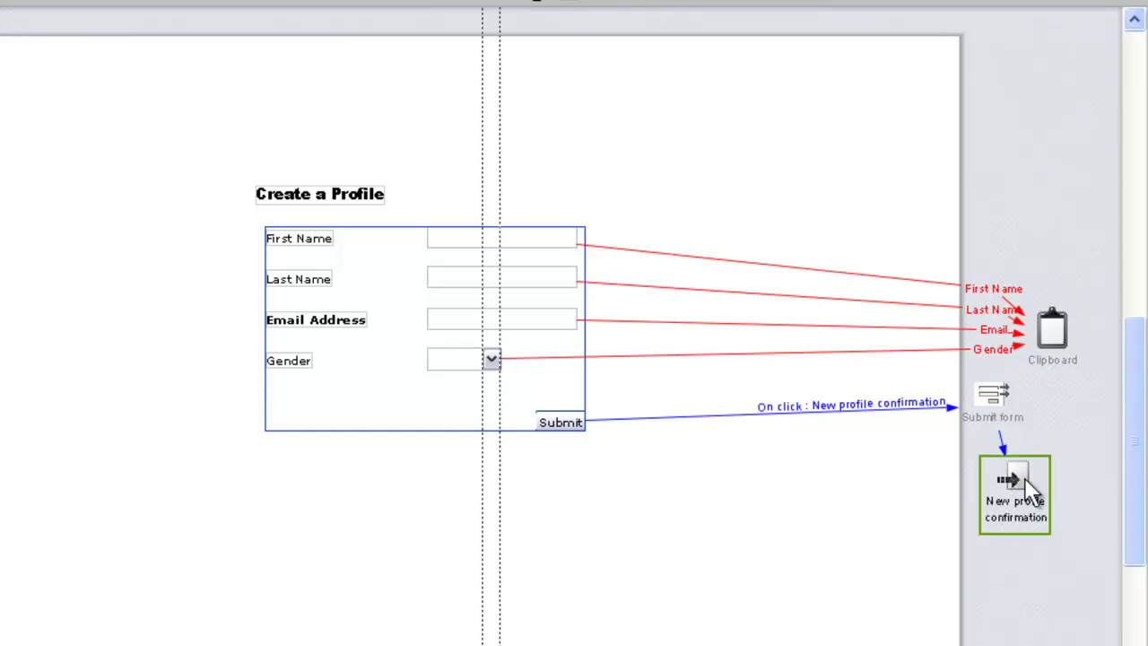
double_click(1029, 489)
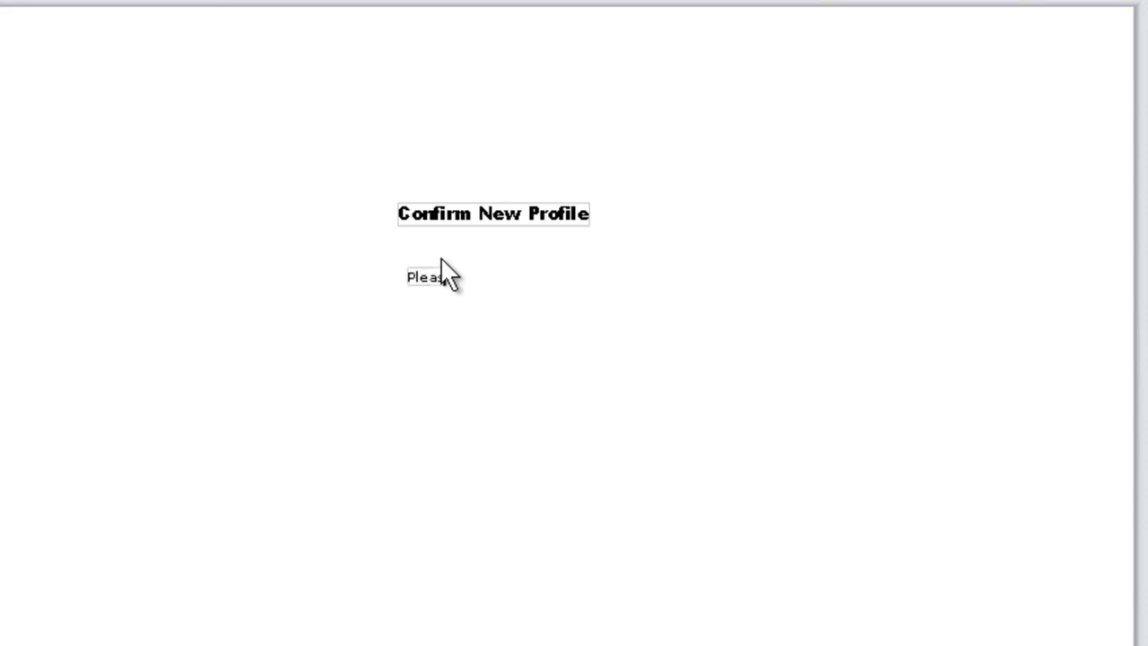
text(e verify your information and click Confirm)
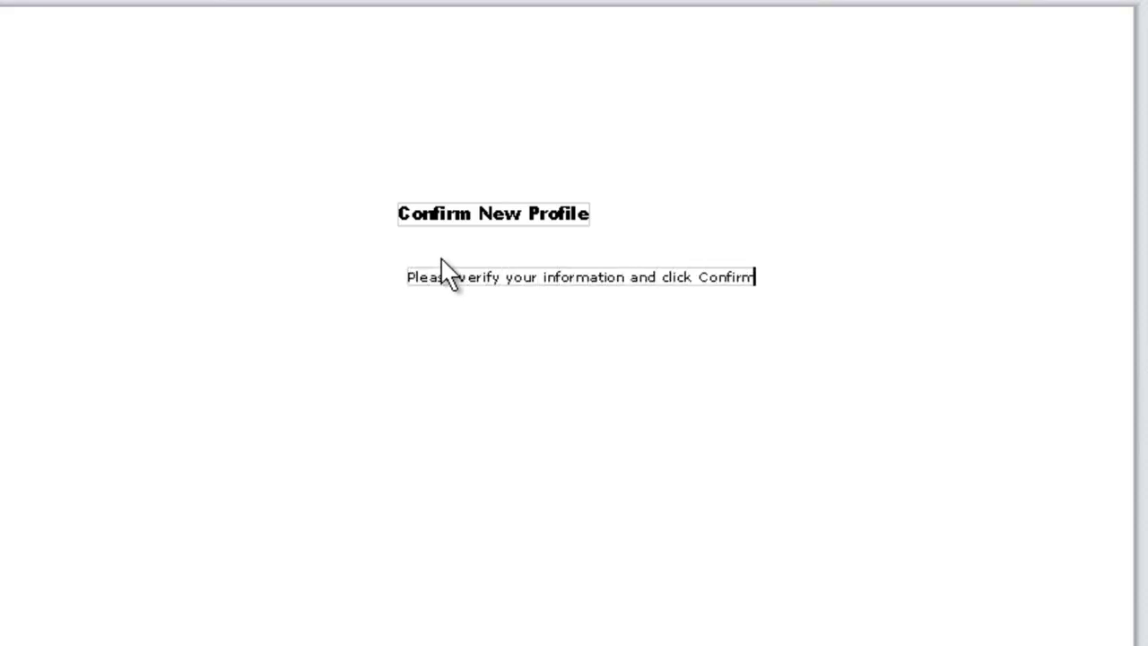
text(.)
text([FirstName])
key(Return)
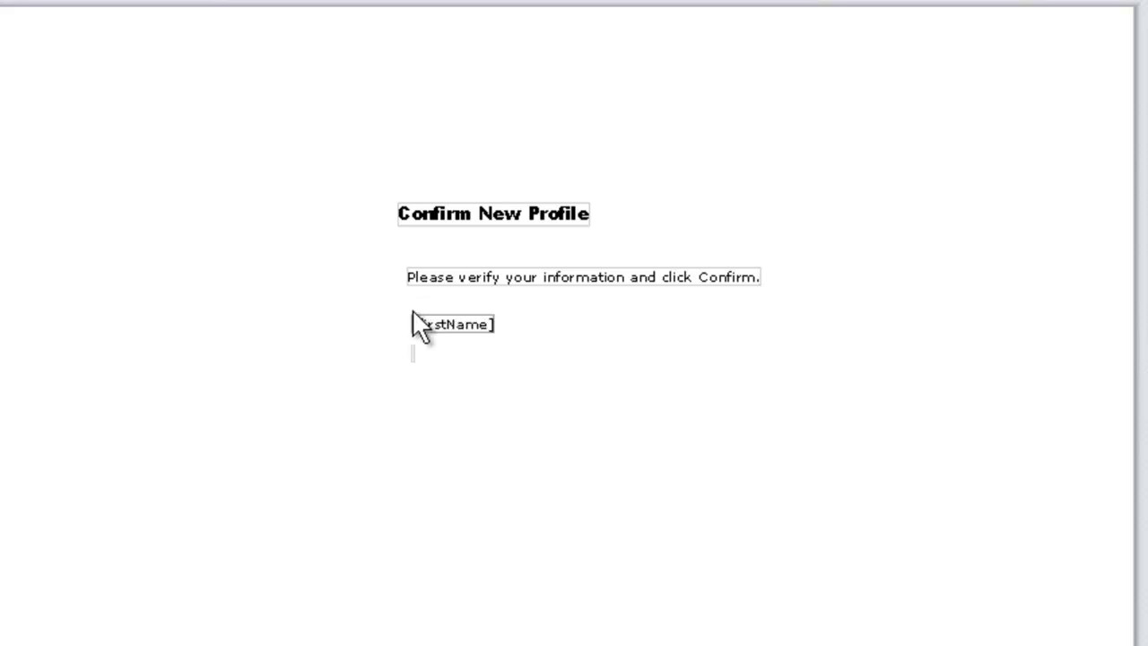
text([lastName])
key(Return)
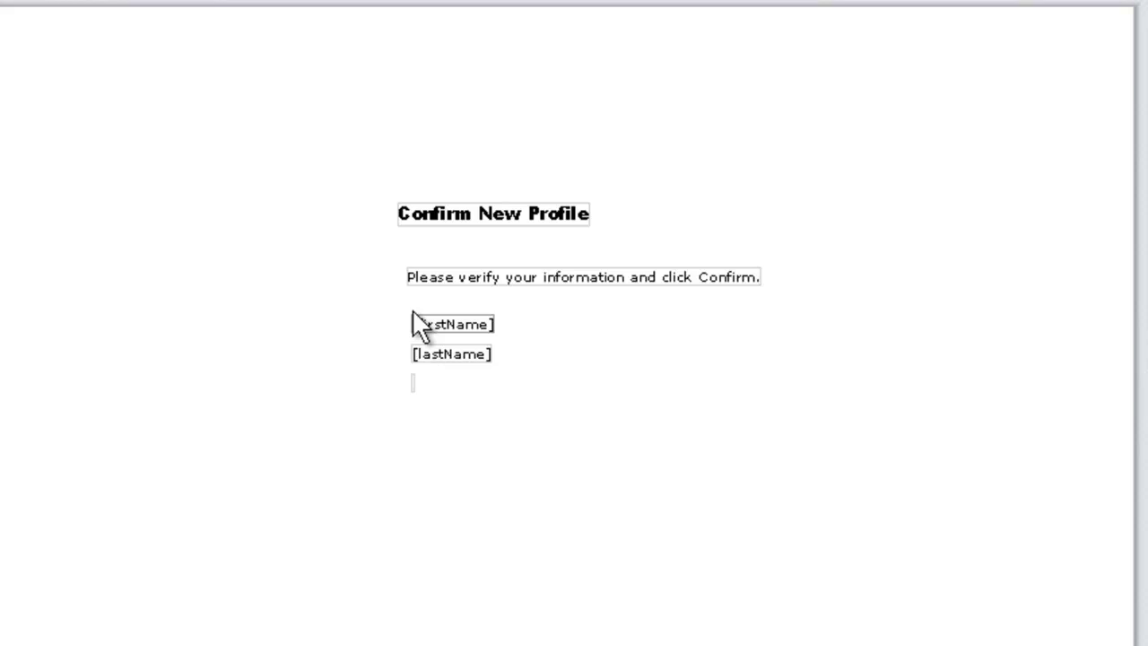
text([emailAddress])
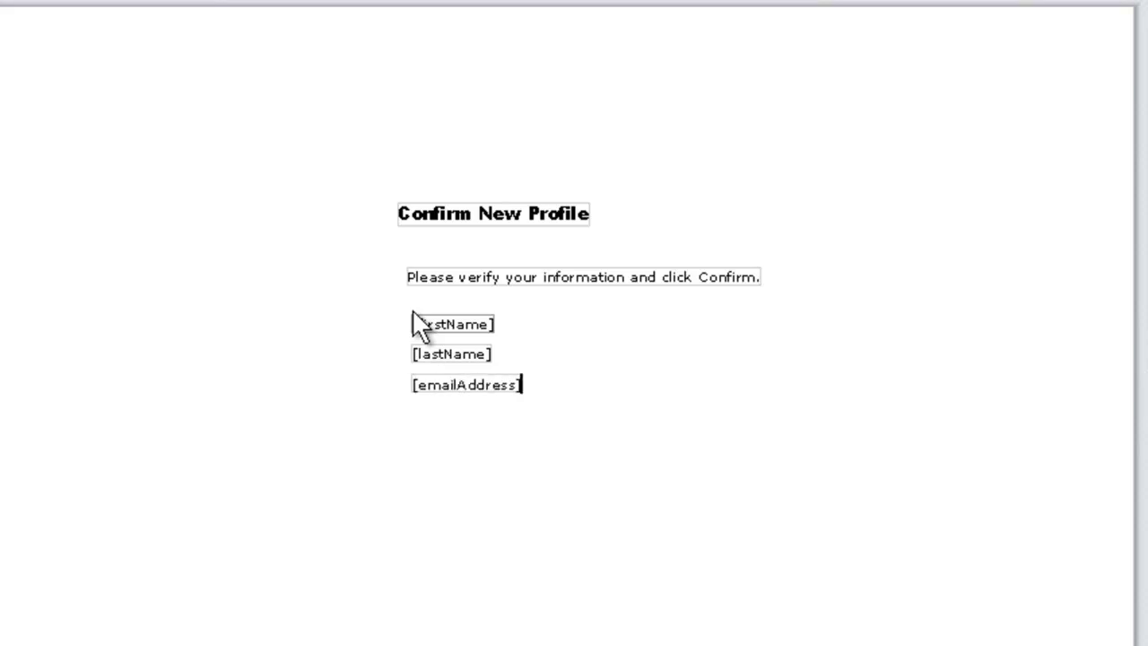
key(Return)
text([gender])
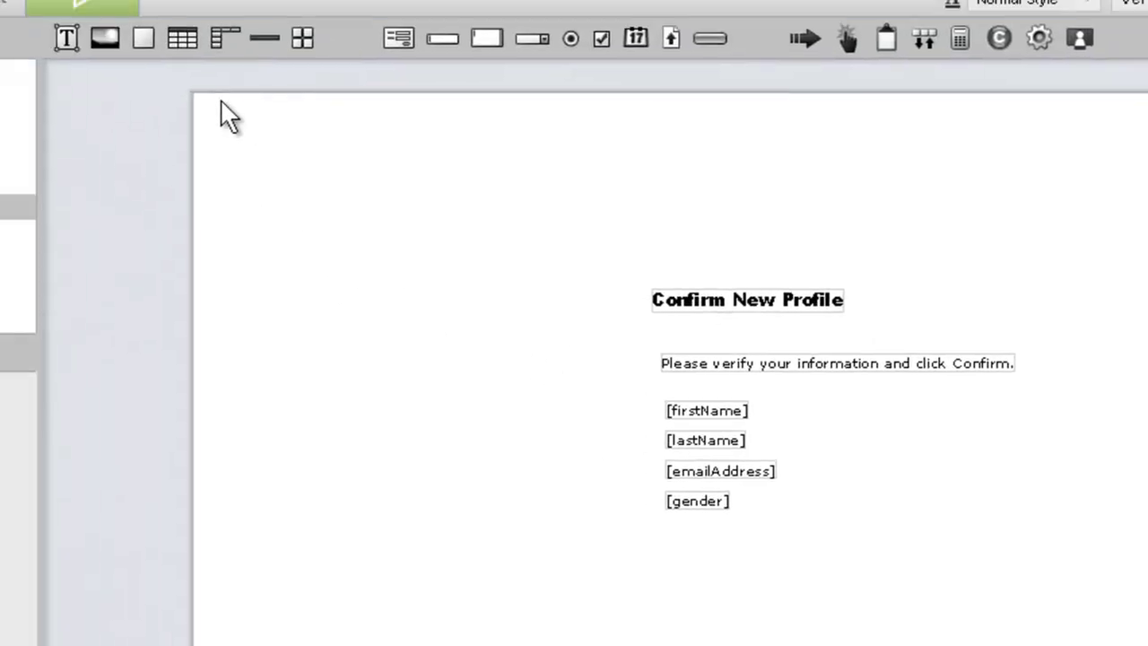
Place a clipboard on the page and map First Name to [firstName] and Last Name to [lastName].
drag(886, 40, 153, 422)
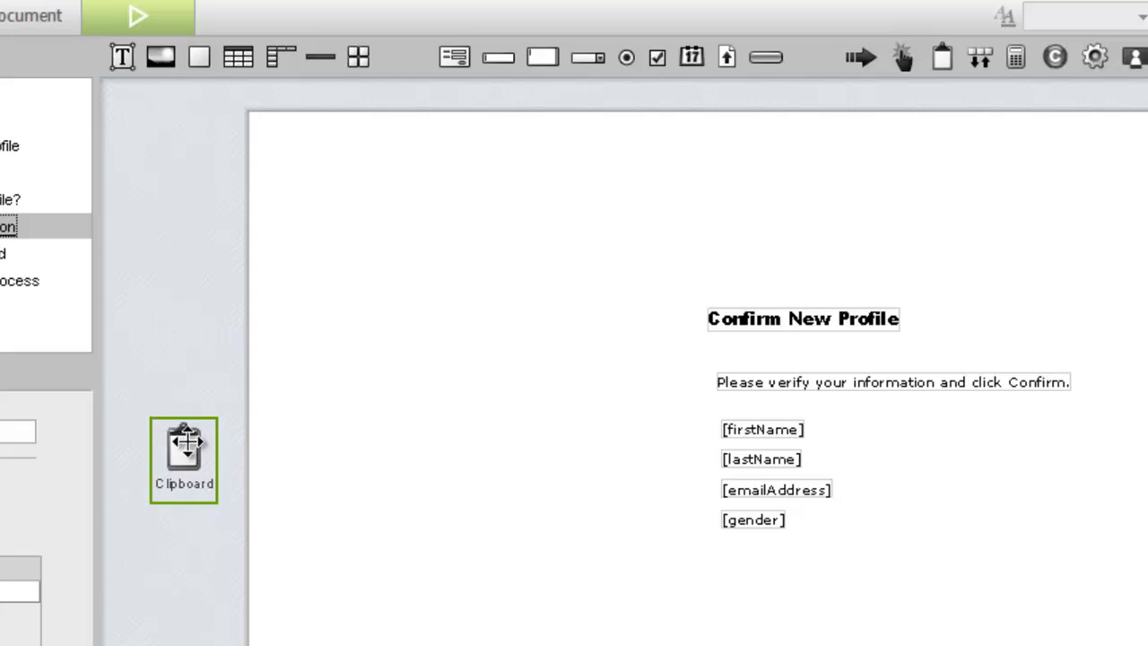
click(756, 427)
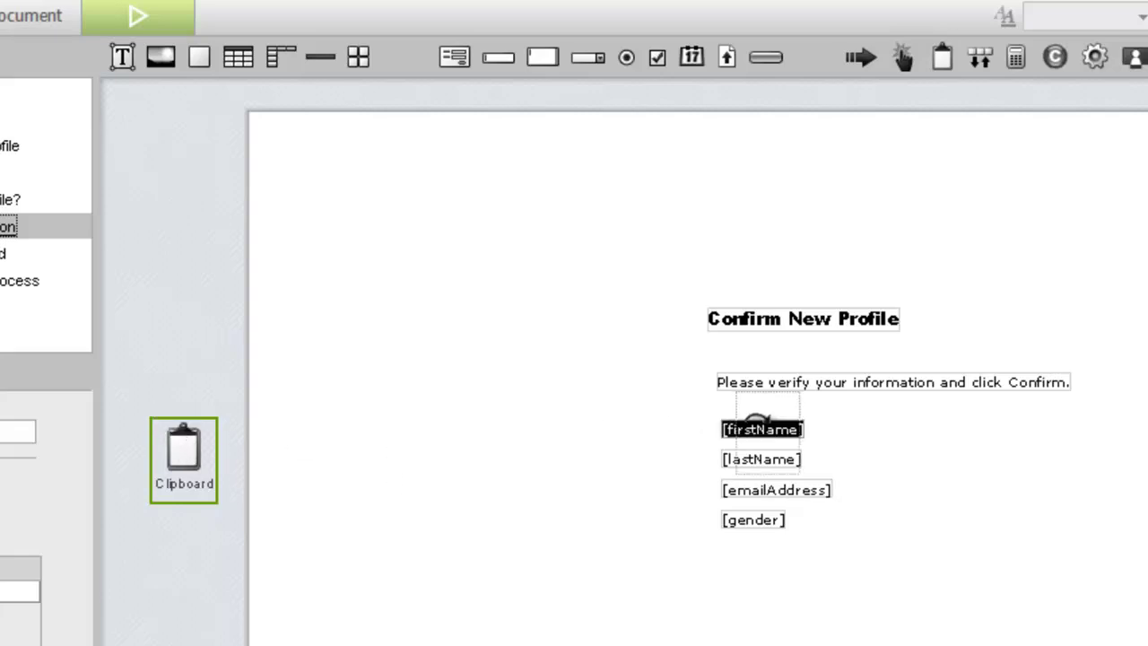
double_click(758, 427)
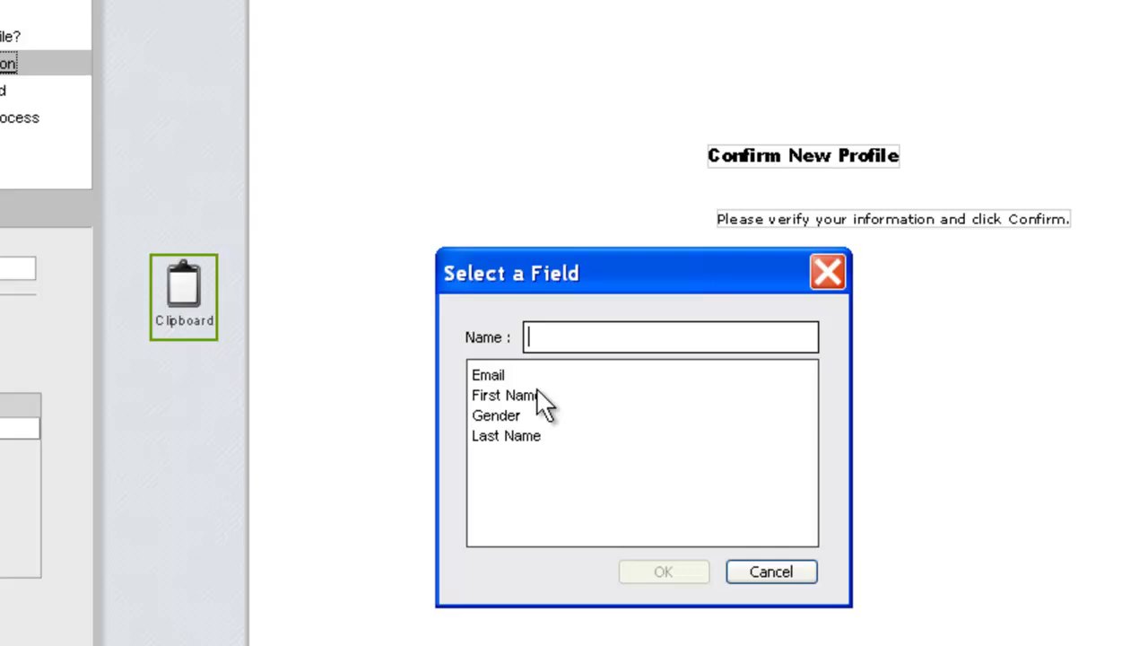
click(529, 558)
click(664, 571)
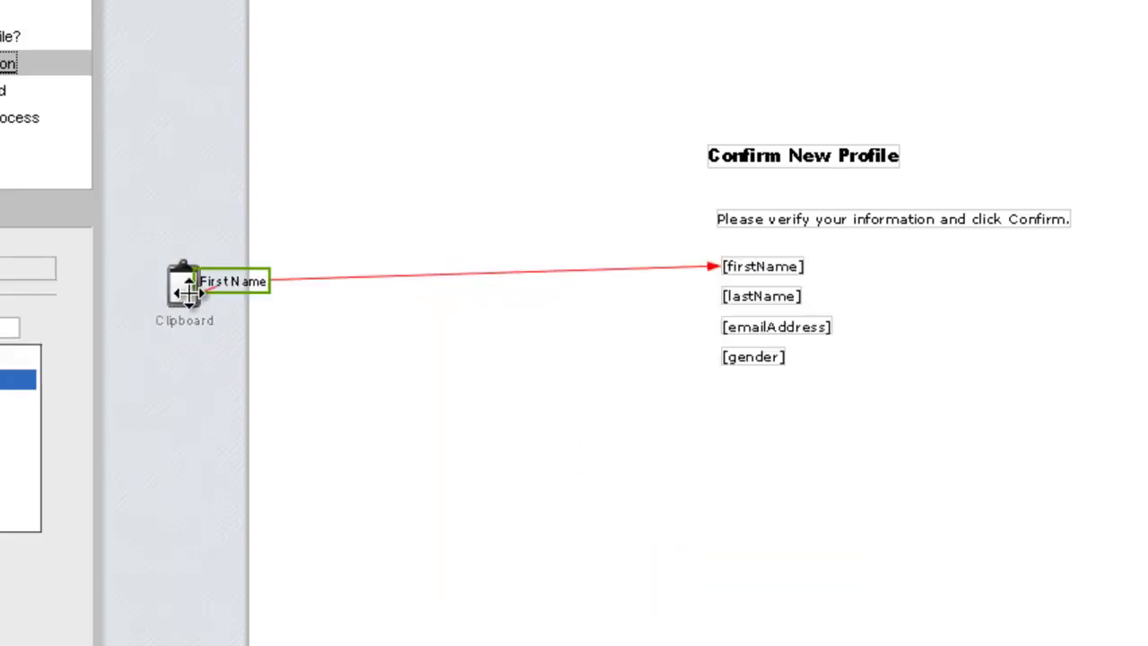
click(728, 295)
double_click(729, 295)
click(513, 436)
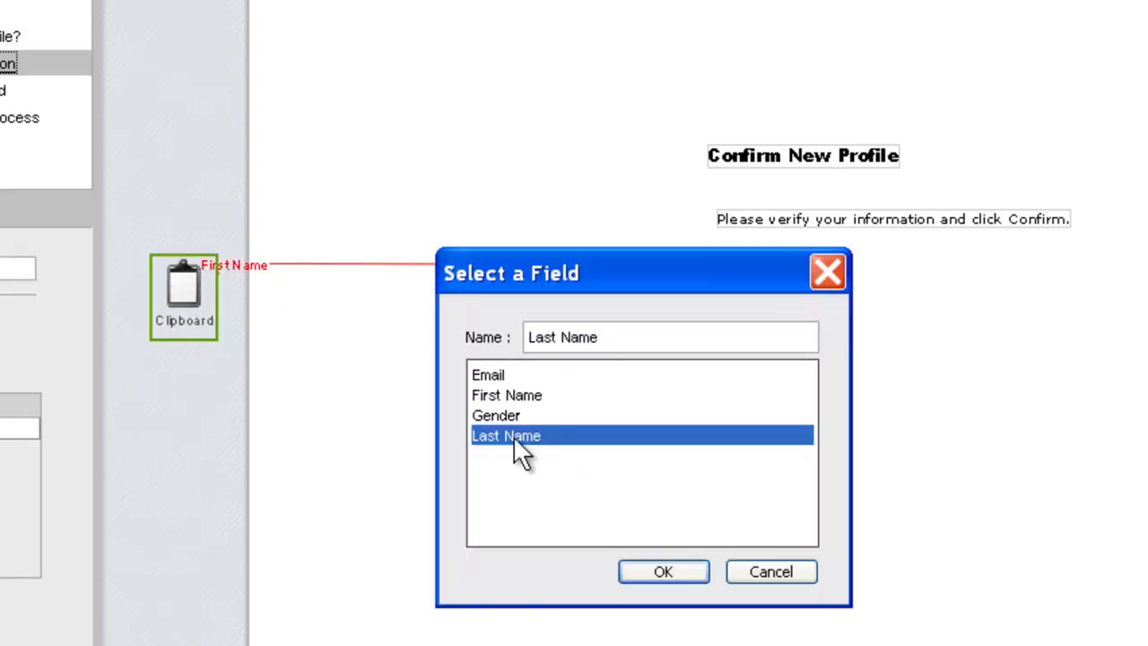
click(650, 572)
Map Email to [emailAddress] and Gender to [gender], then tidy the clipboard labels.
click(747, 326)
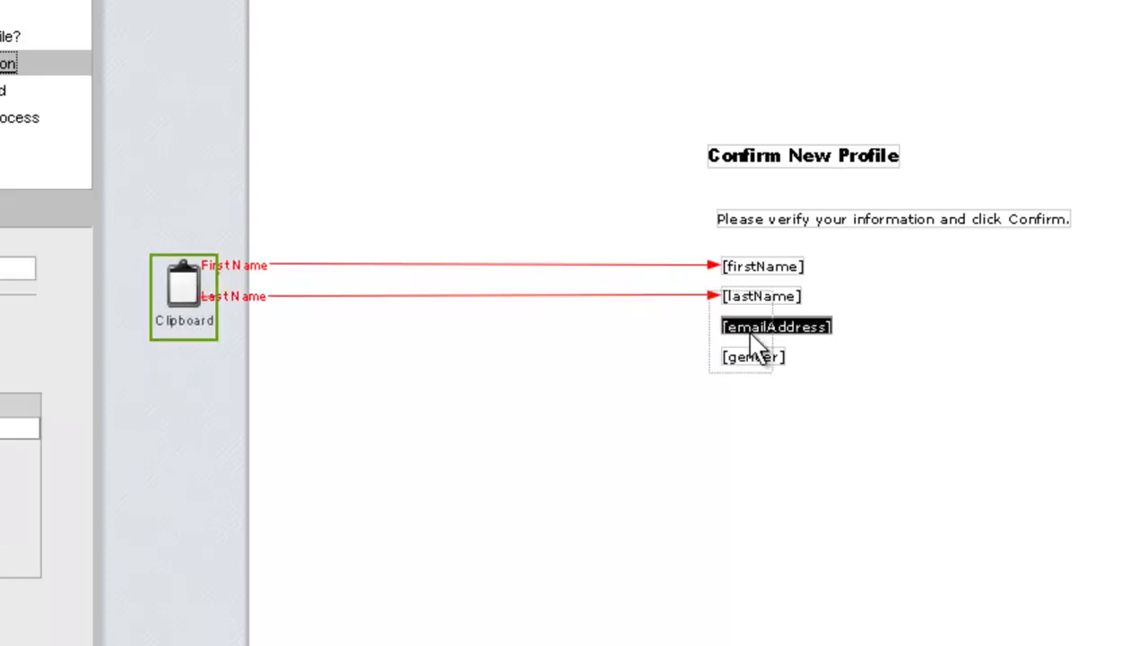
double_click(746, 327)
click(495, 374)
click(664, 571)
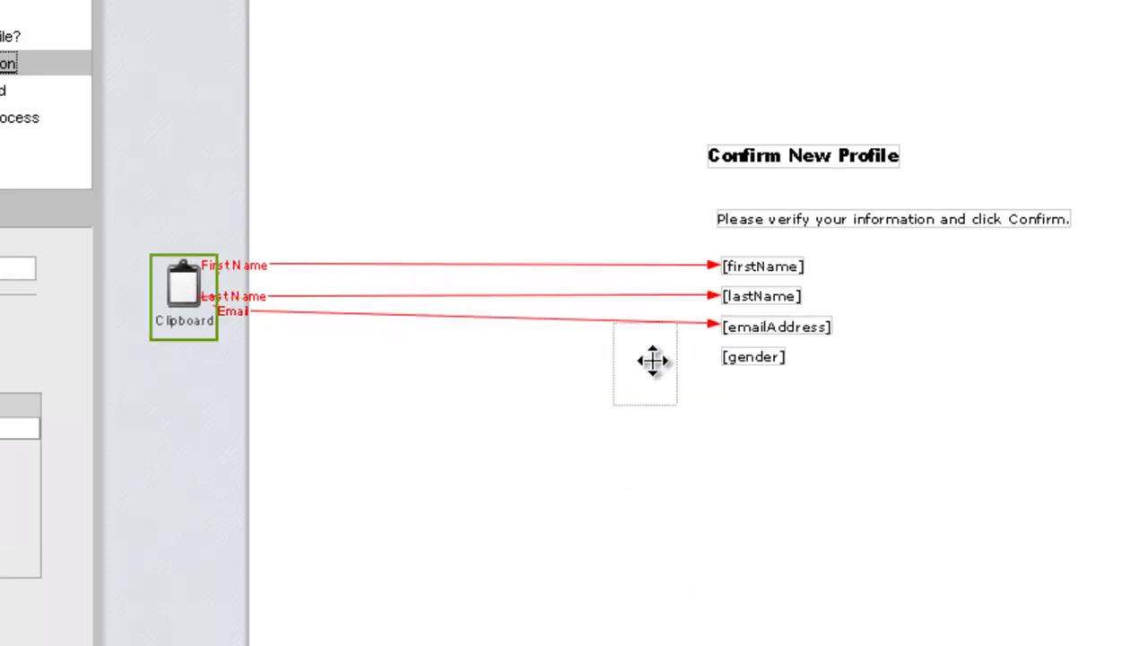
double_click(731, 357)
click(516, 415)
click(659, 571)
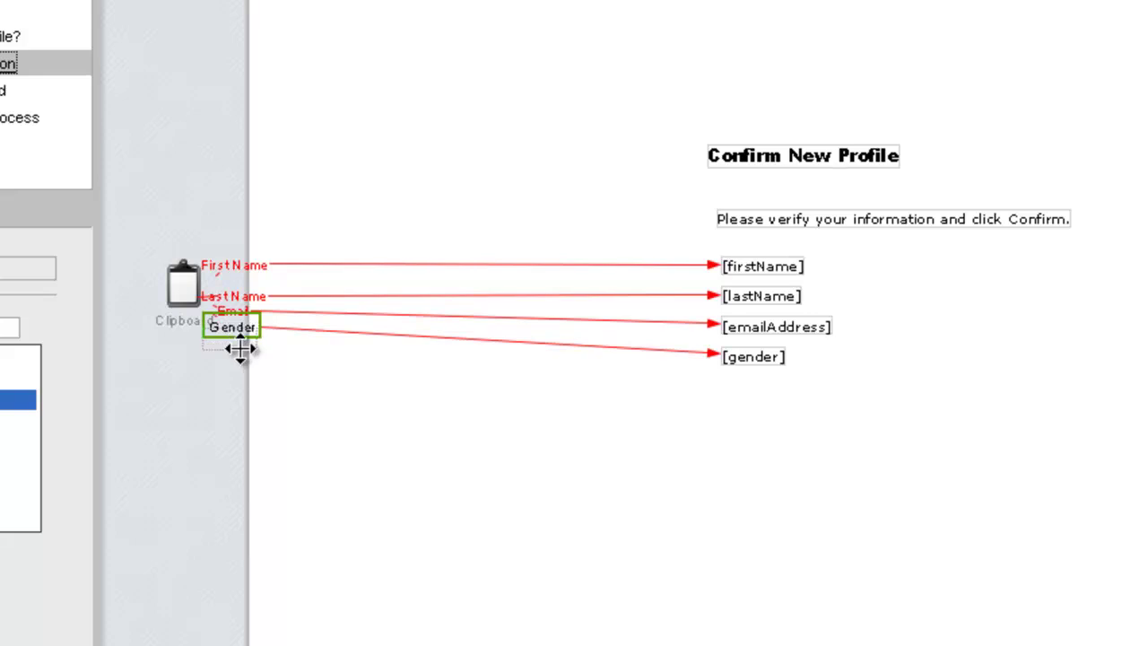
drag(232, 369, 224, 348)
click(233, 311)
click(163, 388)
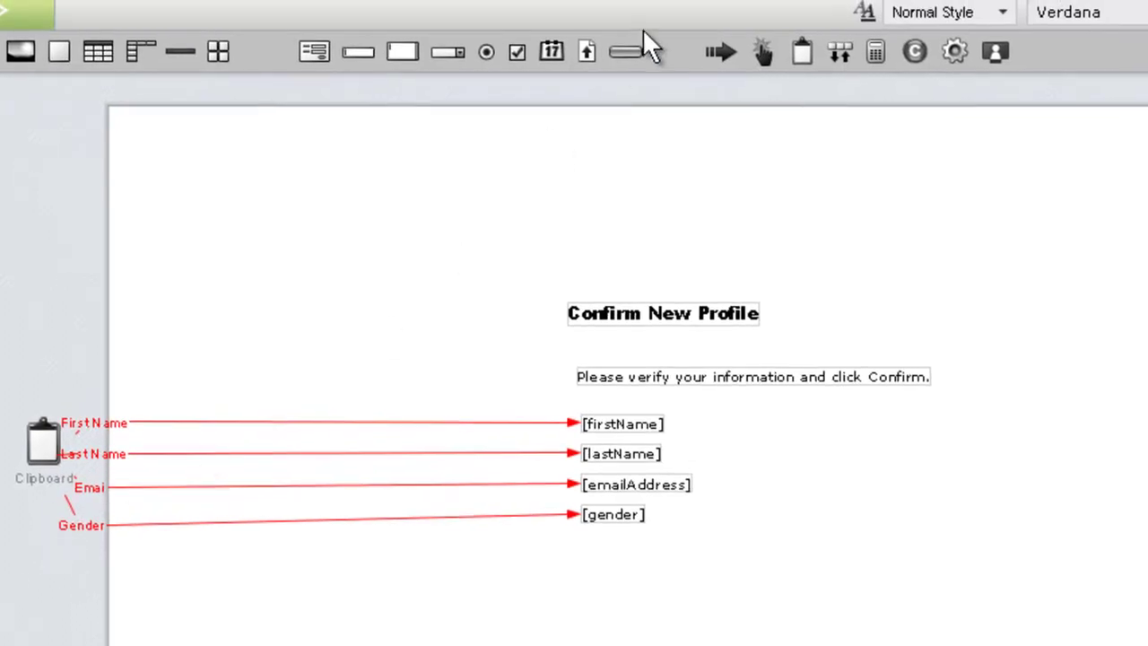
Add a button below [gender] labelled 'Confirm'.
drag(631, 58, 653, 592)
double_click(653, 599)
text(Con)
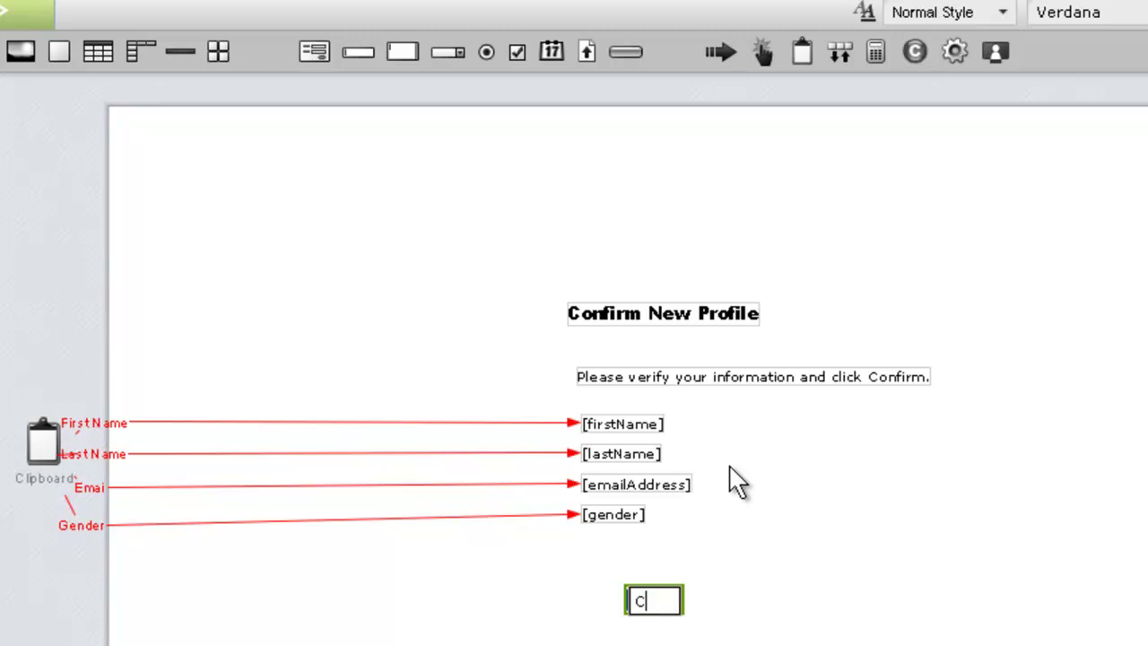
text(firm)
key(Return)
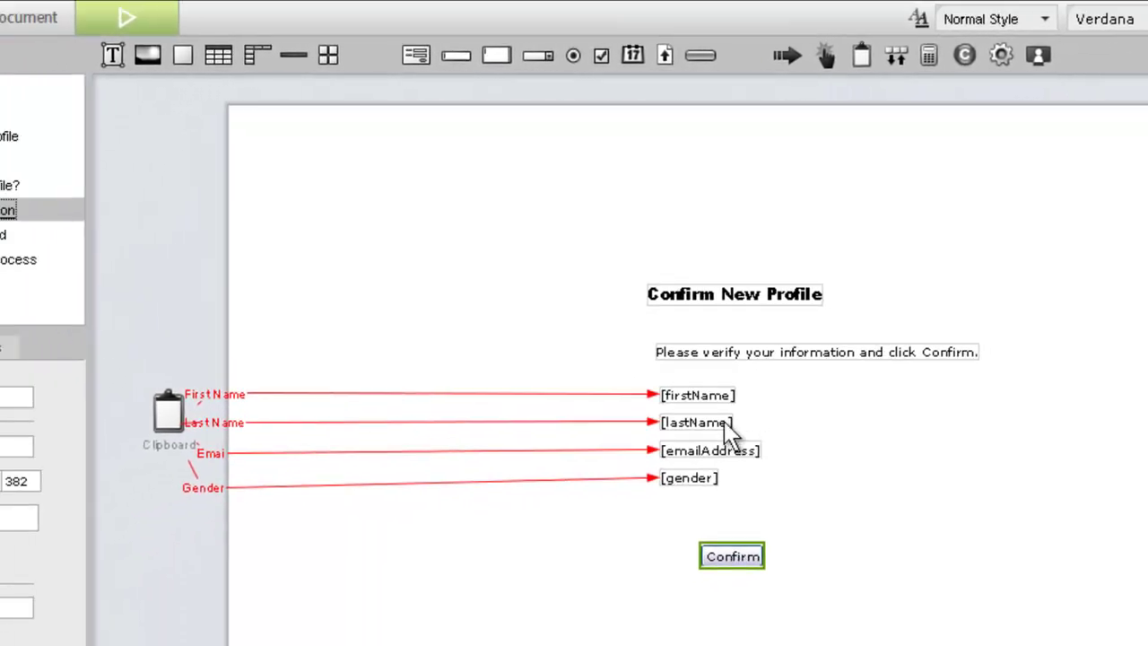
click(171, 154)
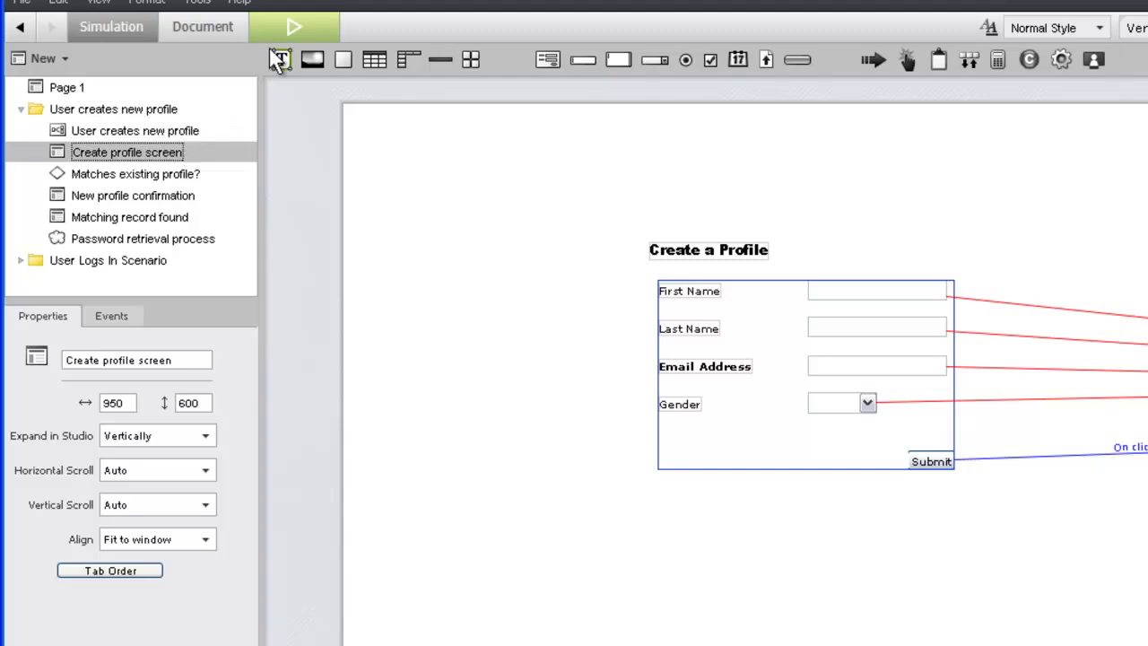
Run the simulation and submit a sample first name, last name, e-mail and gender Male.
click(297, 27)
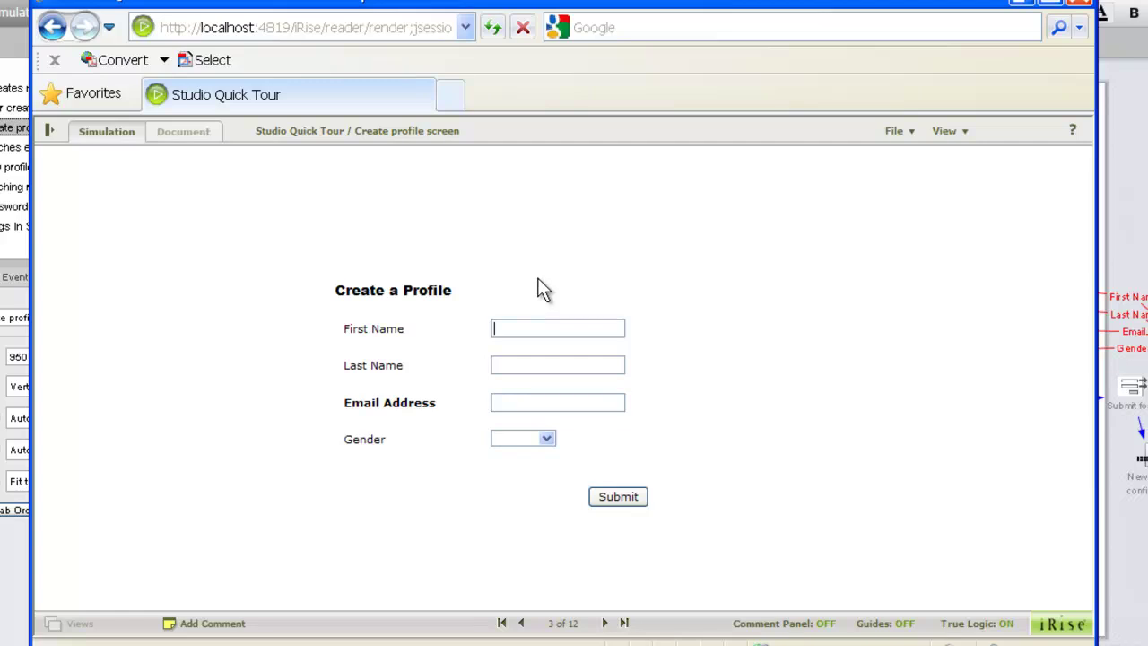
text(Joe)
key(Tab)
text(Modeler)
key(Tab)
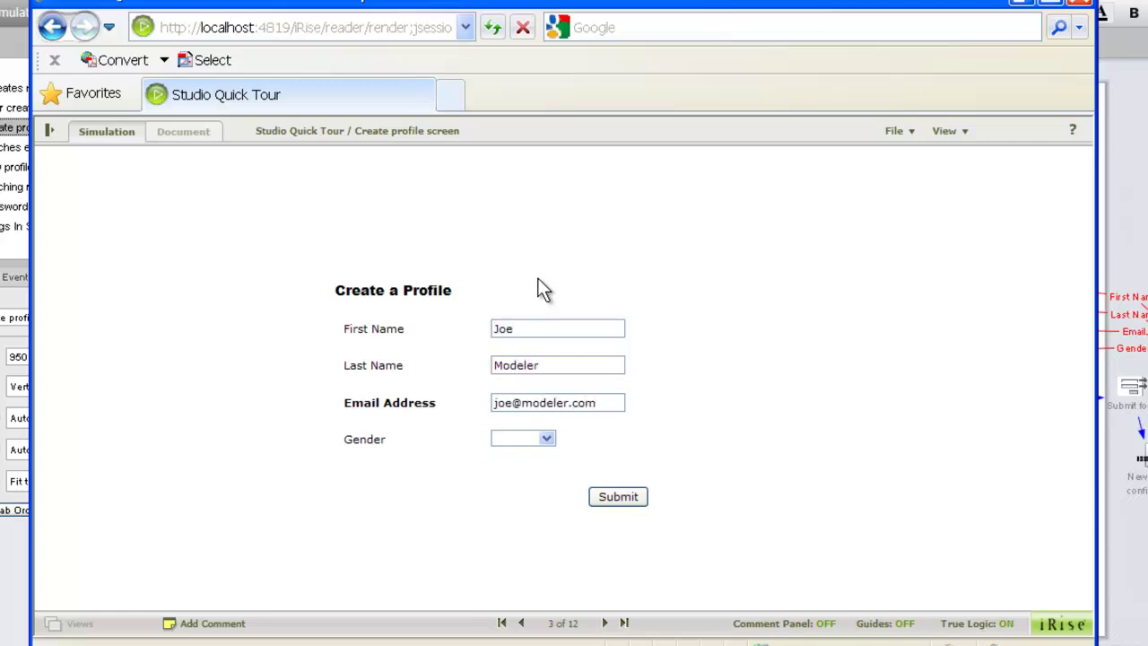
click(546, 437)
click(539, 466)
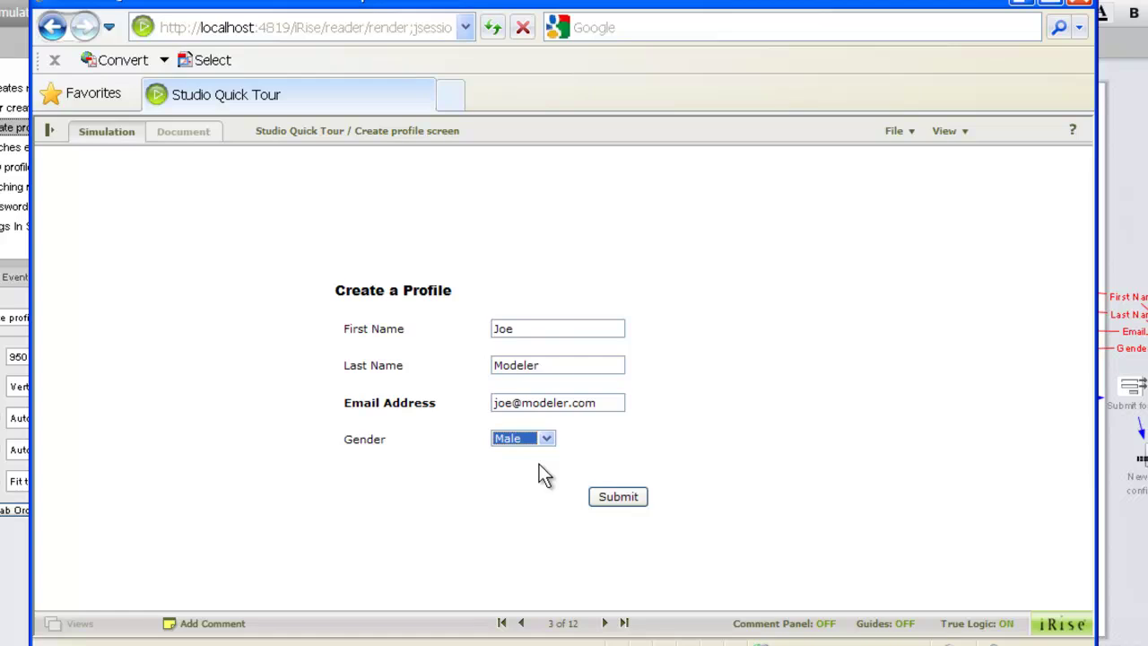
click(612, 502)
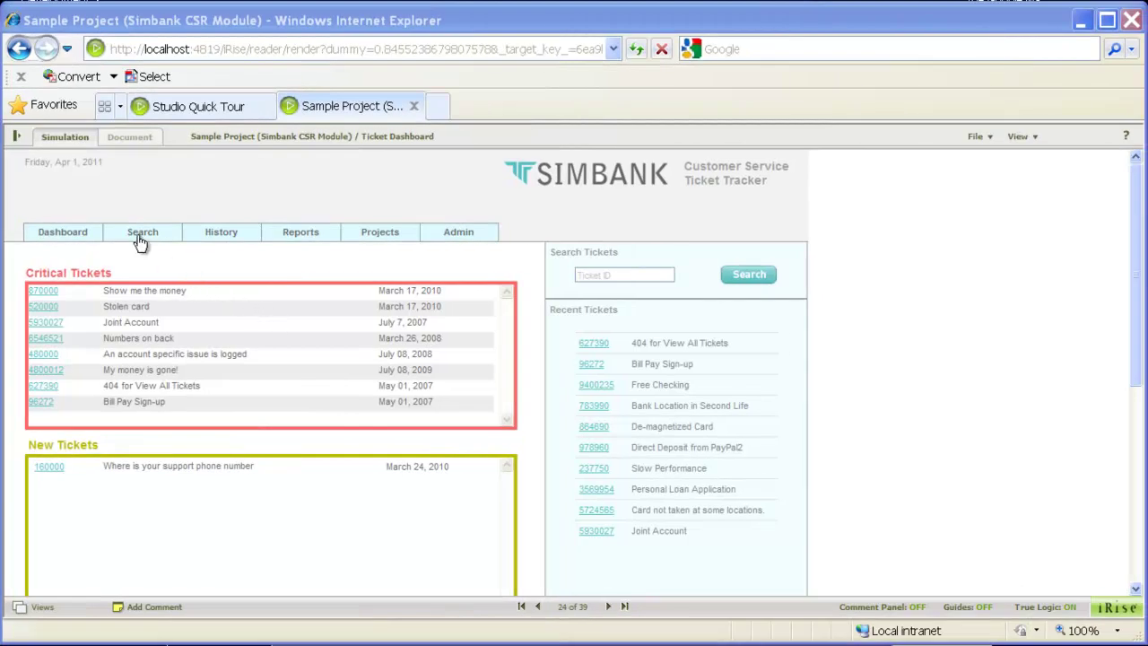
In Simbank's Search tab, open the 'Bank Location in Second Life' ticket detail.
click(141, 240)
scroll(134, 287, down, 3)
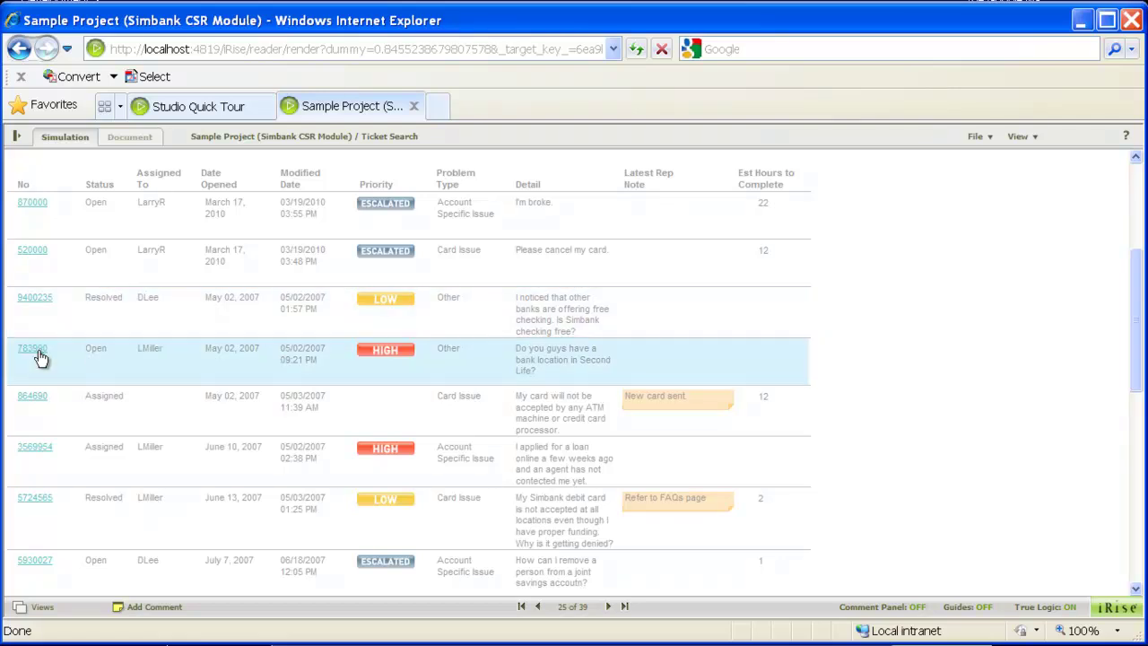
click(39, 357)
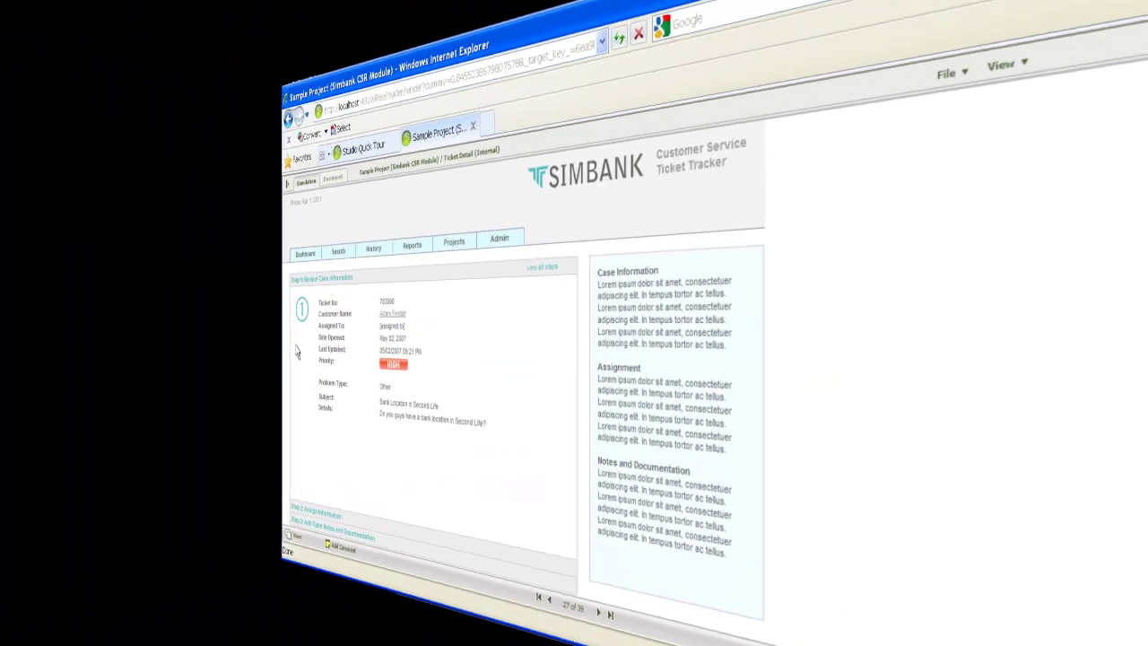